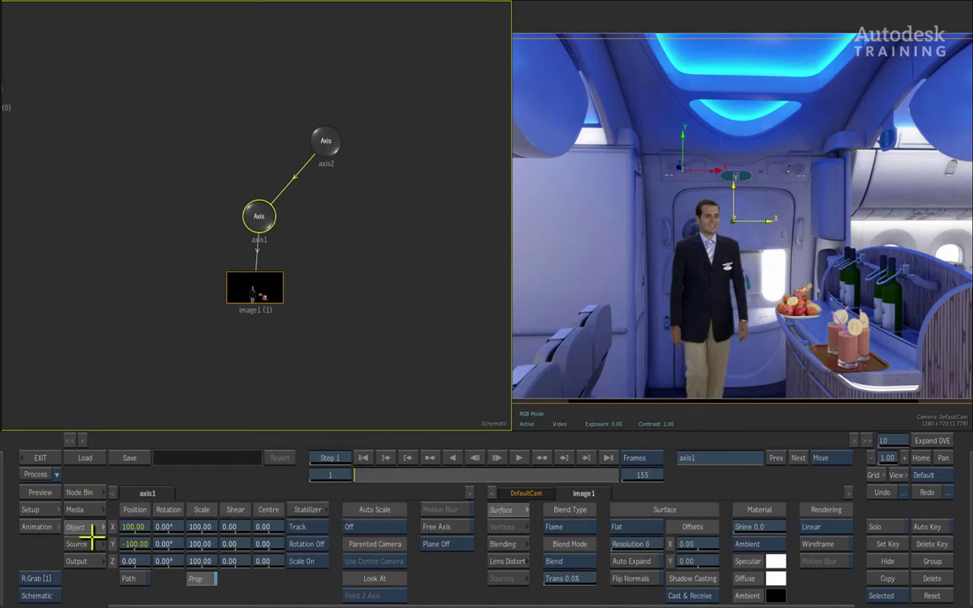
Step: Show the Action node bin with its object nodes, ready for importing a model
click(87, 490)
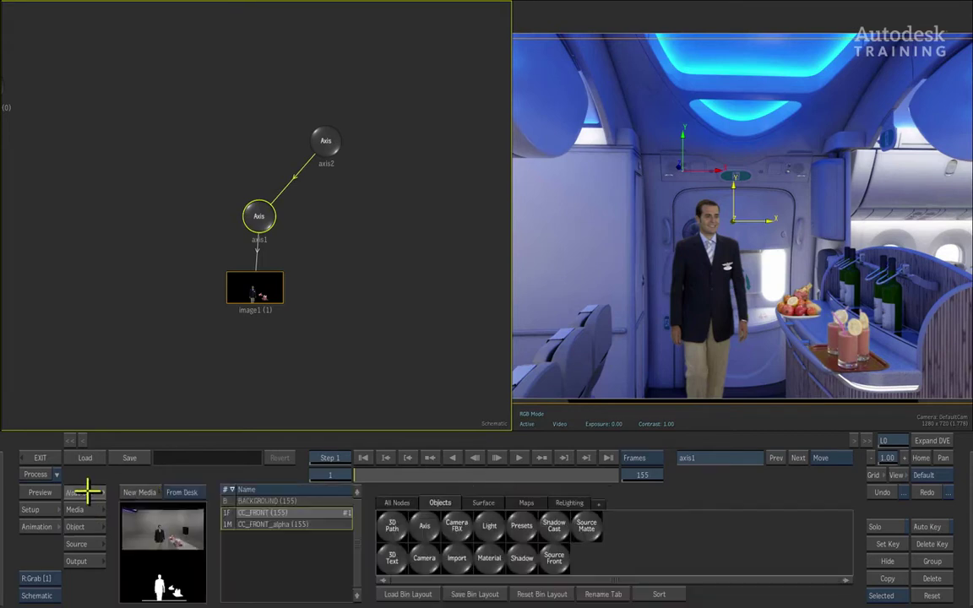
Step: Import the Thomson_Bottle.fbx model using the FBX import format
click(456, 557)
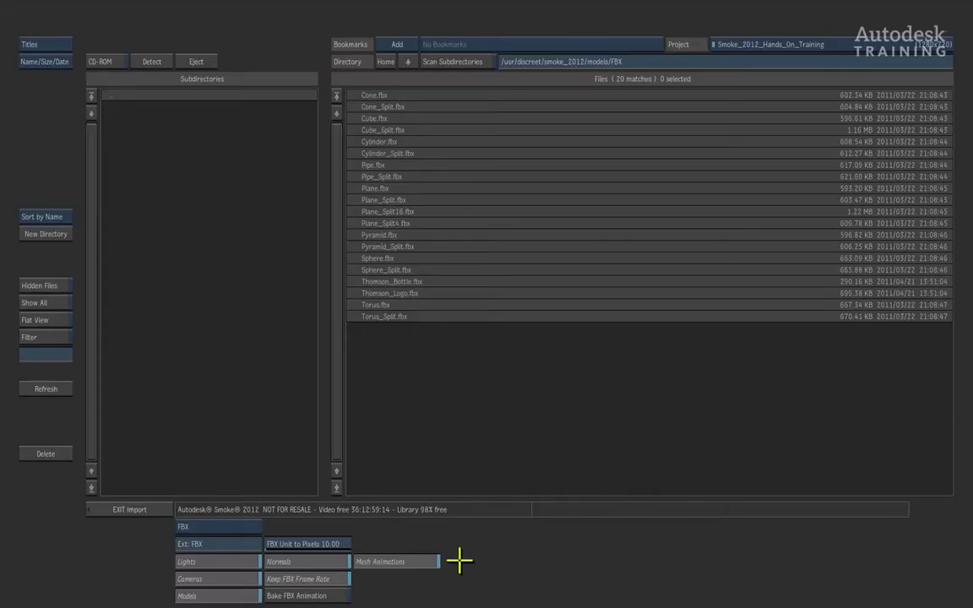
click(251, 526)
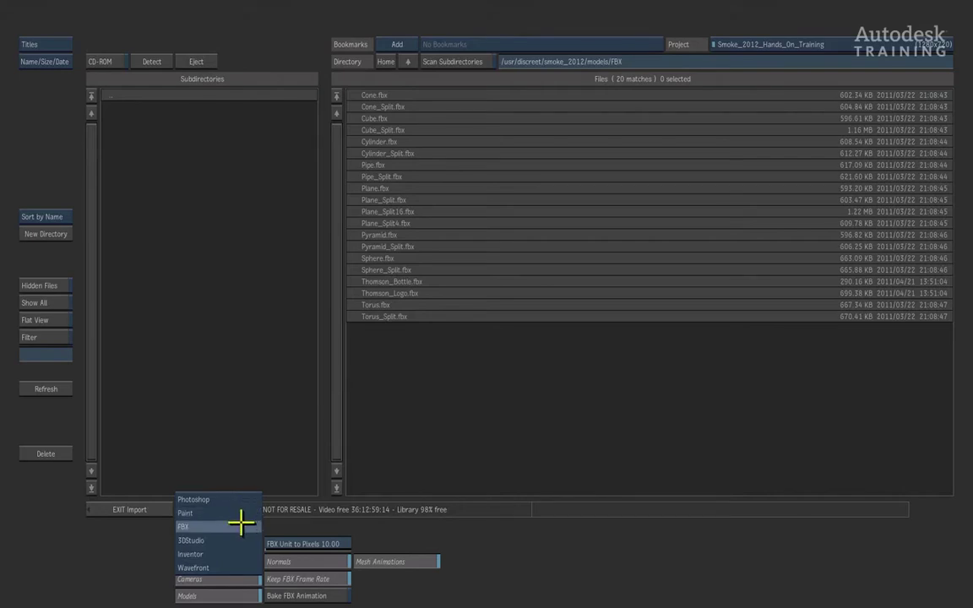
click(218, 525)
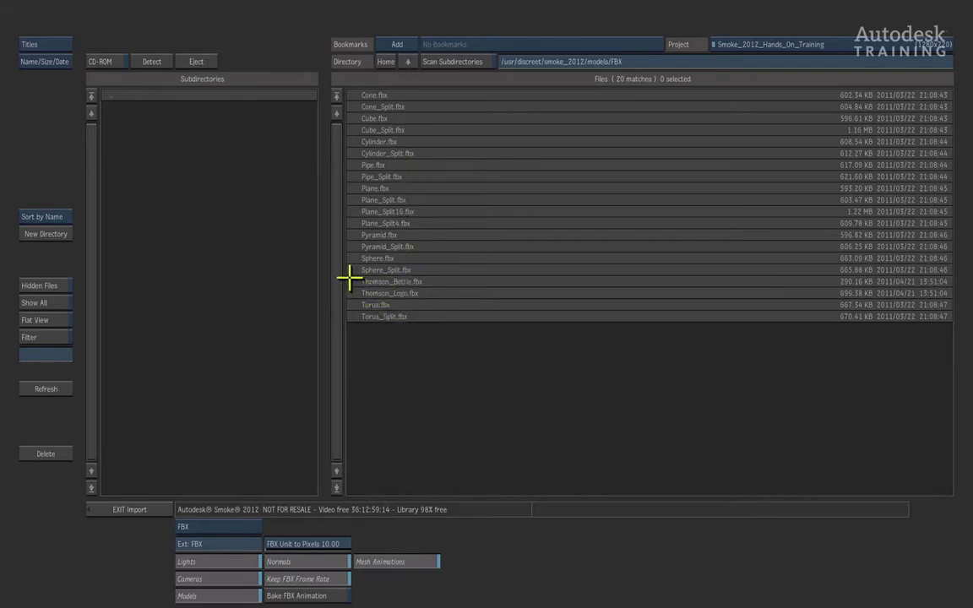
click(435, 282)
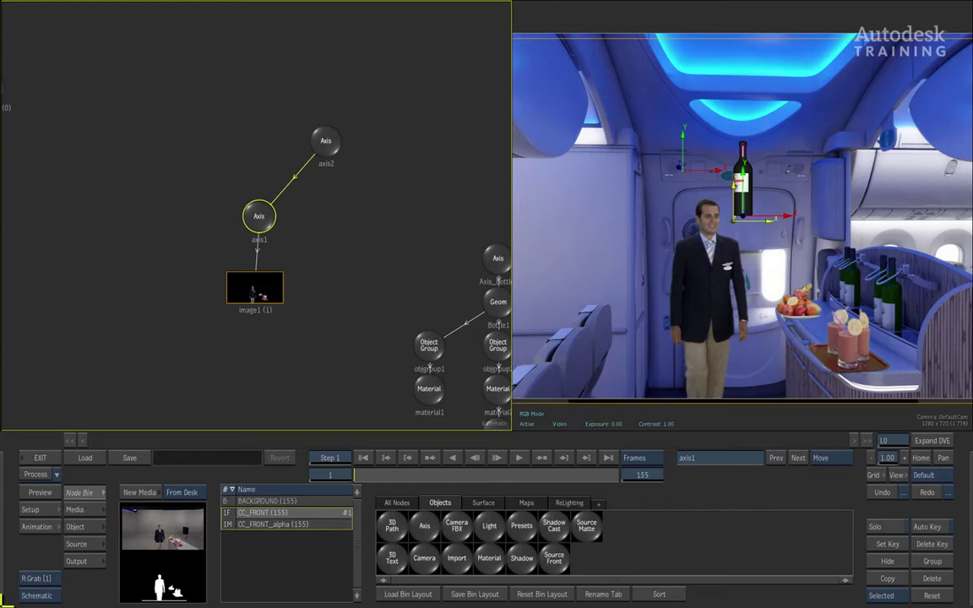
key(F4)
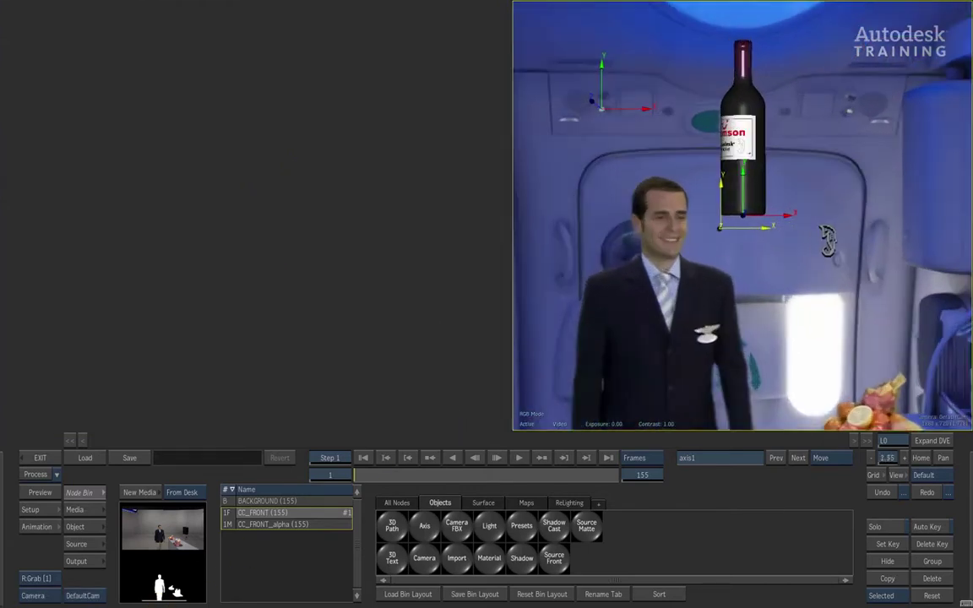
drag(834, 231, 845, 332)
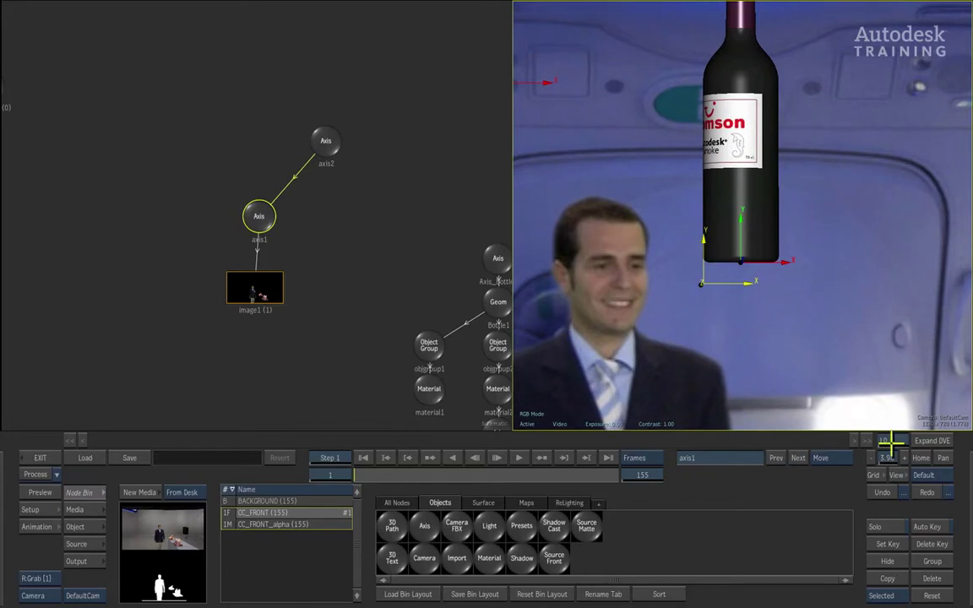
click(921, 458)
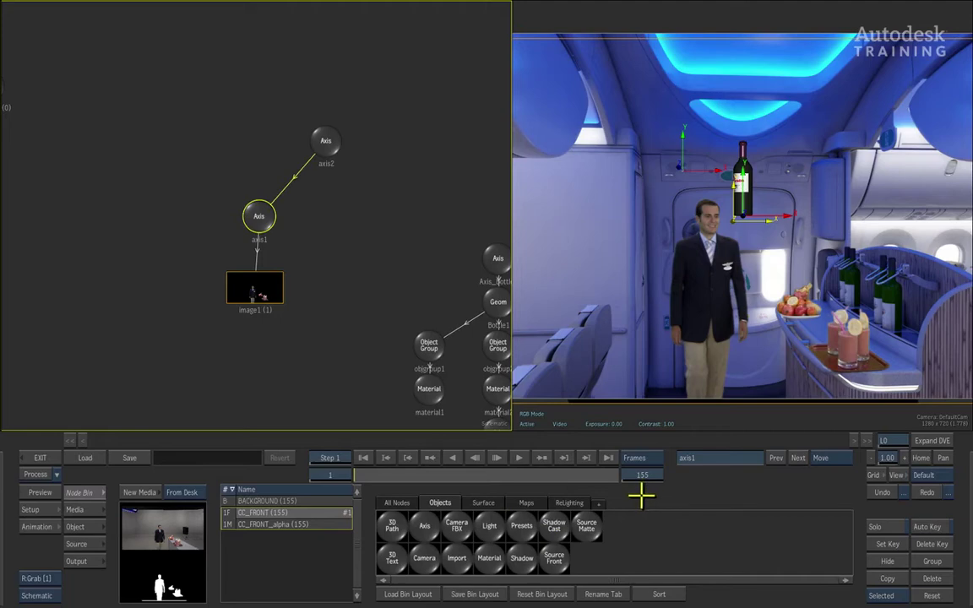
drag(358, 473, 296, 471)
Step: Pan the schematic so the Axis_Bottle1 node tree is fully visible
click(944, 458)
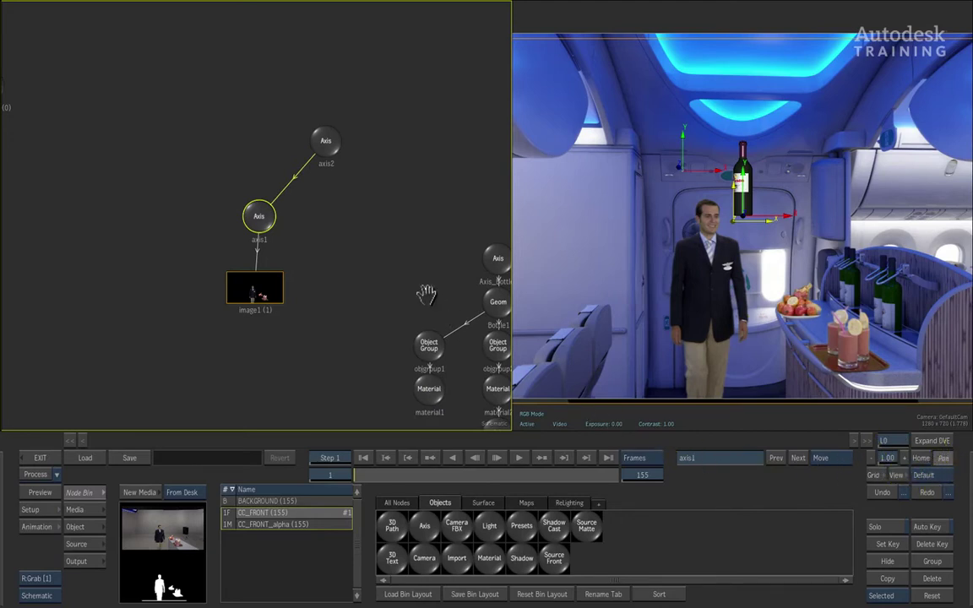
drag(400, 265, 242, 173)
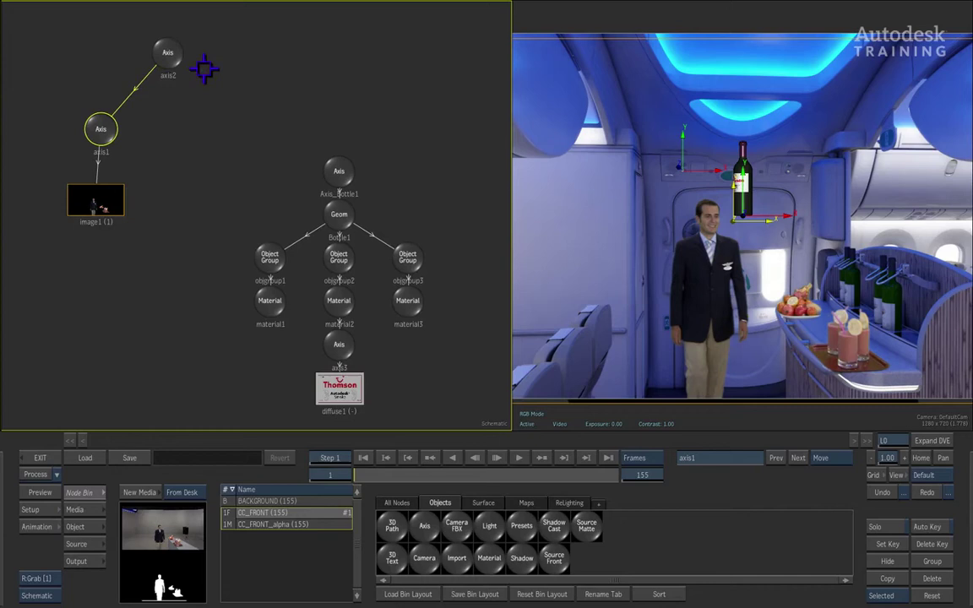
Step: Link axis2 as the parent of Axis_Bottle1, then scrub the timeline to confirm the bottle follows
click(167, 53)
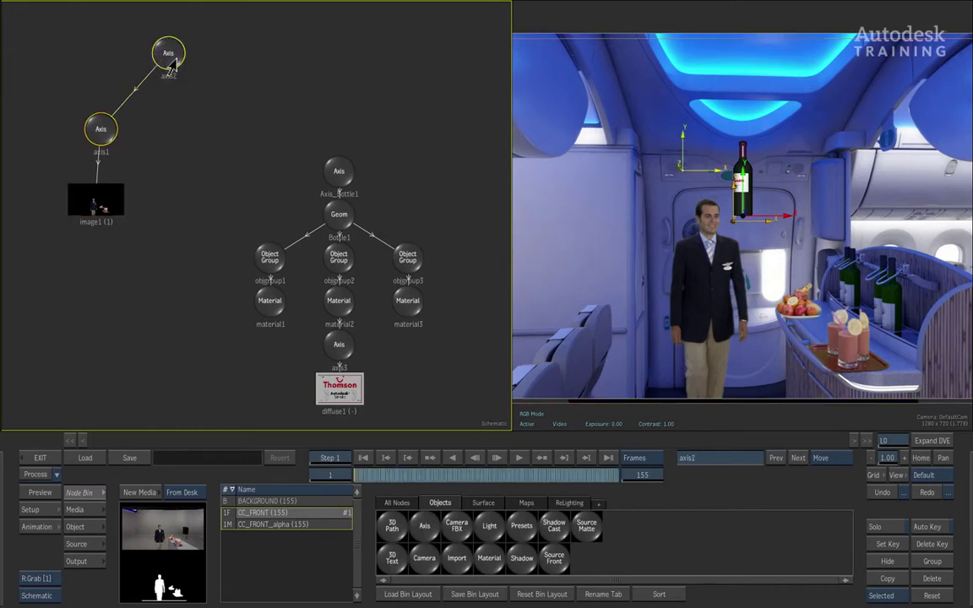
drag(254, 59, 340, 174)
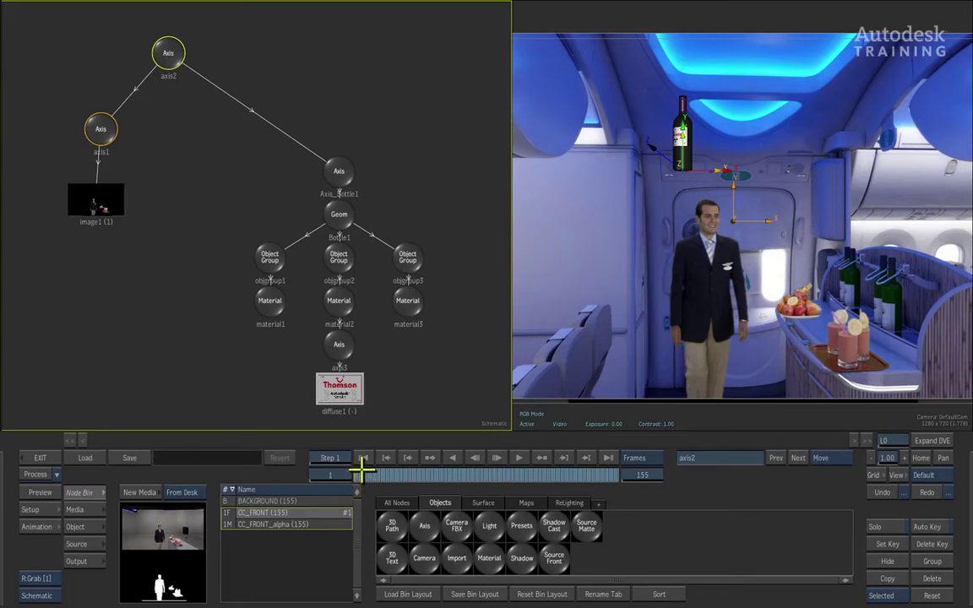
drag(360, 475, 325, 488)
Step: Move Axis_Bottle1 to X 413, Y -318 on the serving cart, then scrub the timeline to check it
mouse_move(342, 160)
mouse_down()
mouse_move(341, 135)
mouse_move(387, 152)
mouse_move(420, 182)
mouse_move(332, 156)
mouse_move(339, 164)
mouse_up()
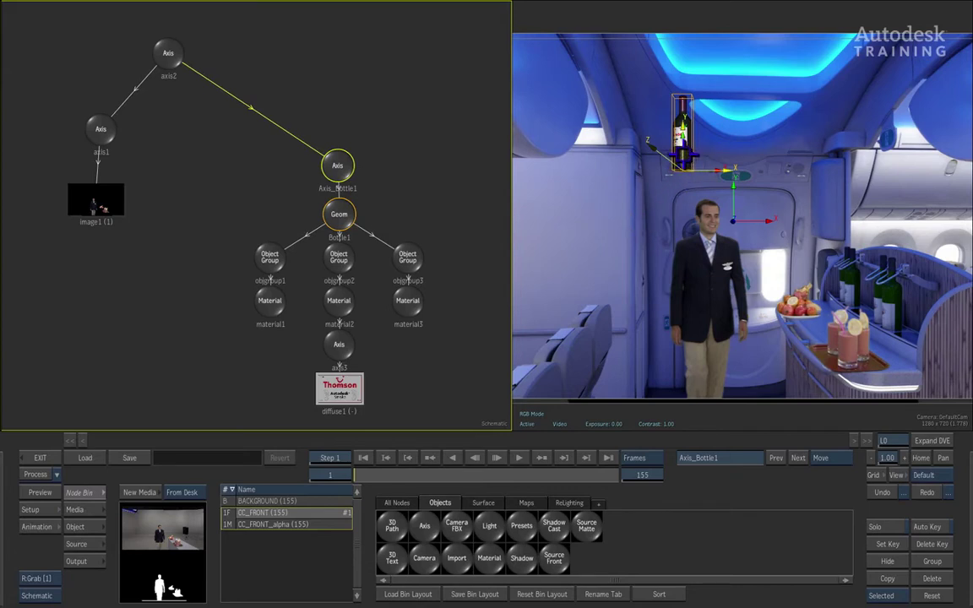
drag(682, 160, 892, 314)
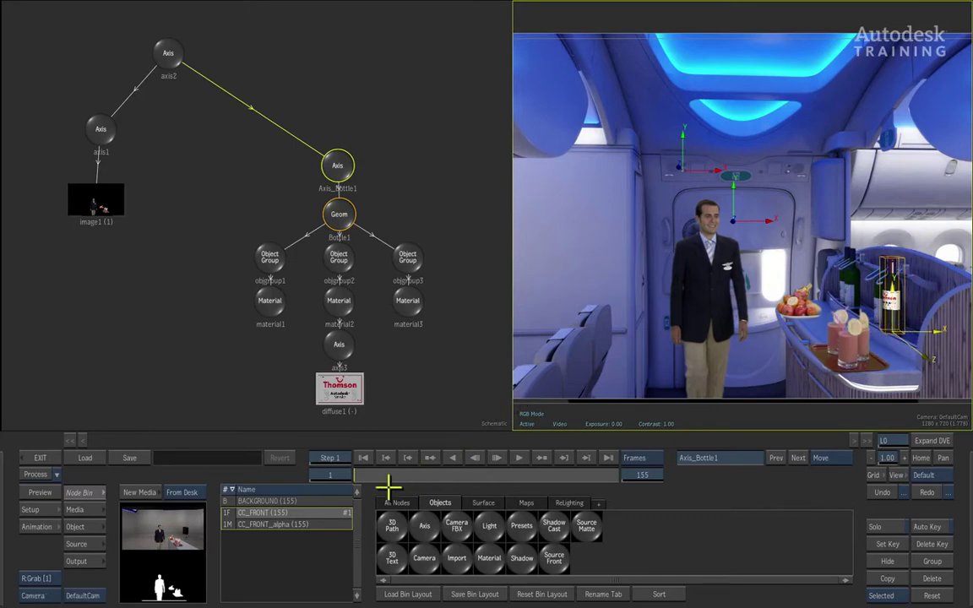
drag(359, 475, 288, 475)
Step: Set material2's diffuse colour to a cabin blue sampled from the image (38.4, 45.9, 68.2)
double_click(337, 304)
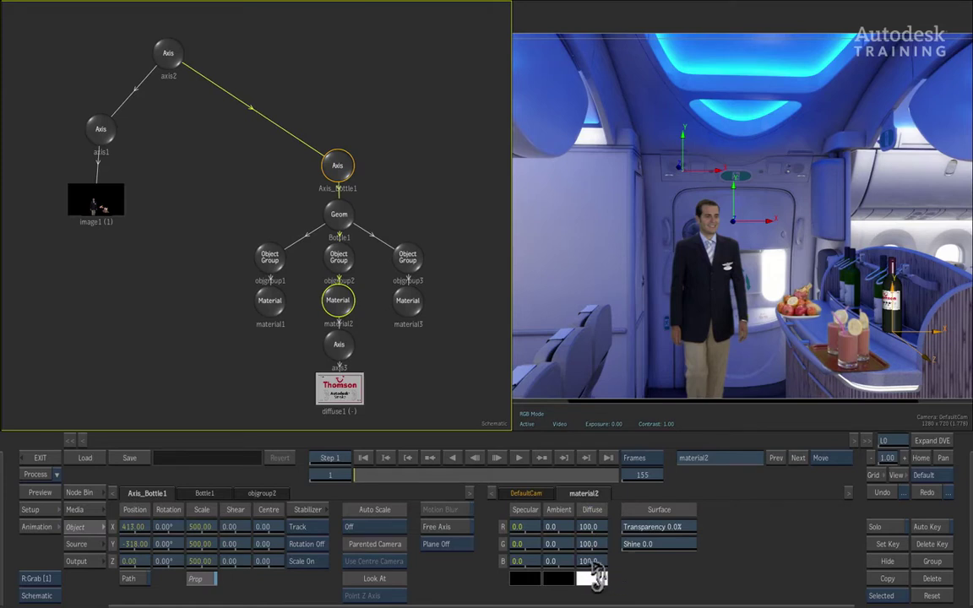
click(594, 577)
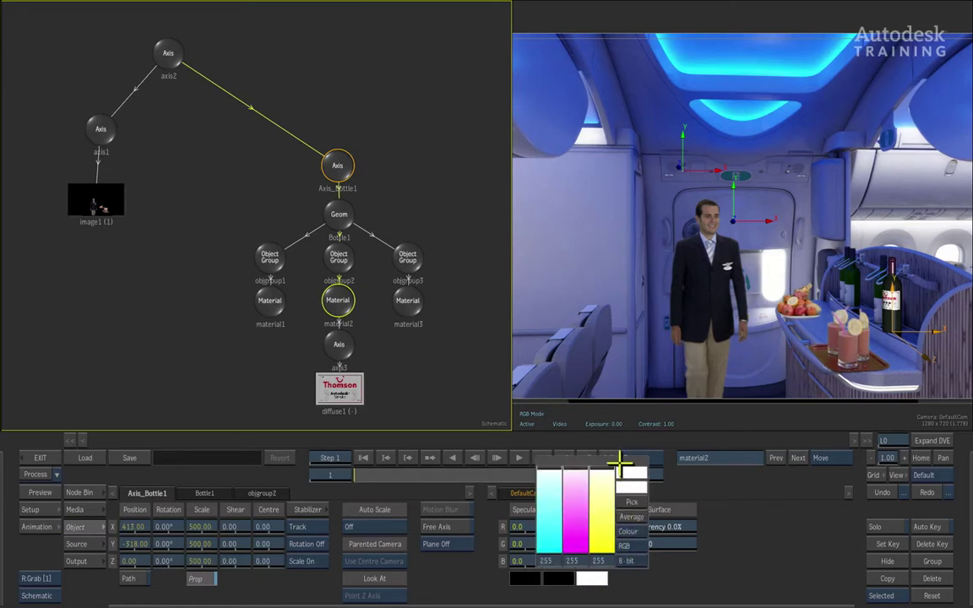
drag(620, 466, 804, 511)
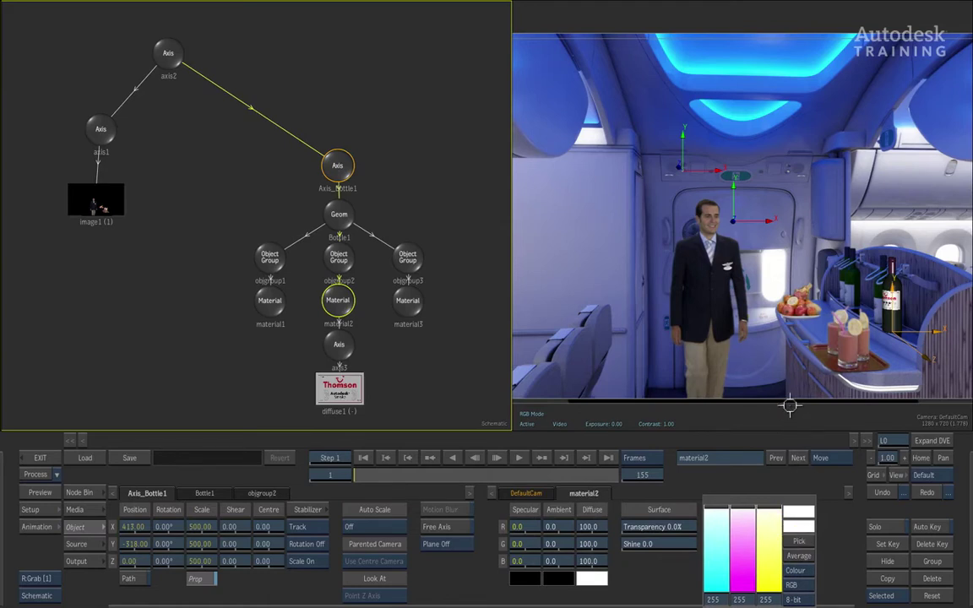
click(846, 291)
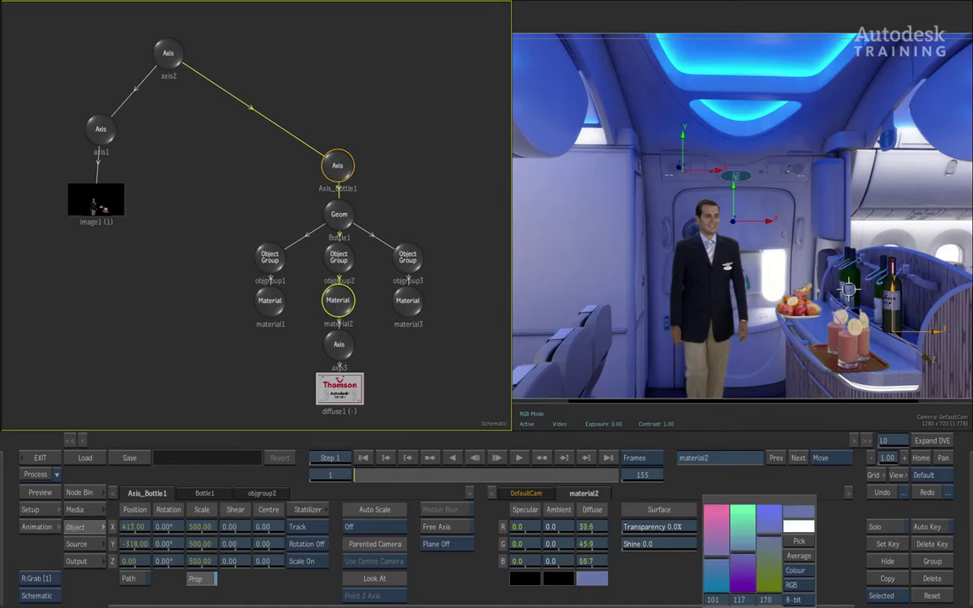
drag(844, 288, 848, 290)
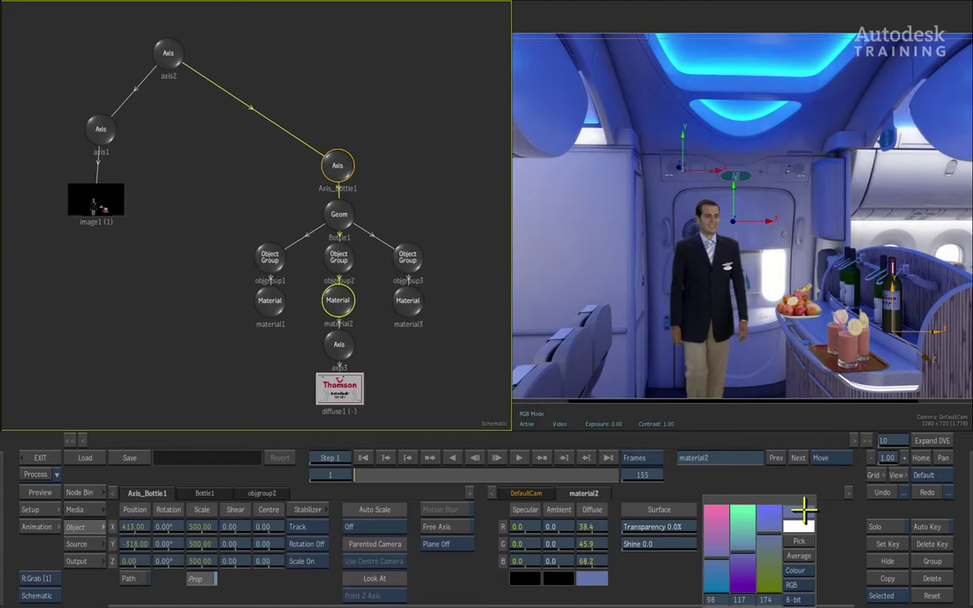
Step: Dismiss the colour picker, leaving the bottle blue-tinted on the serving cart
click(801, 507)
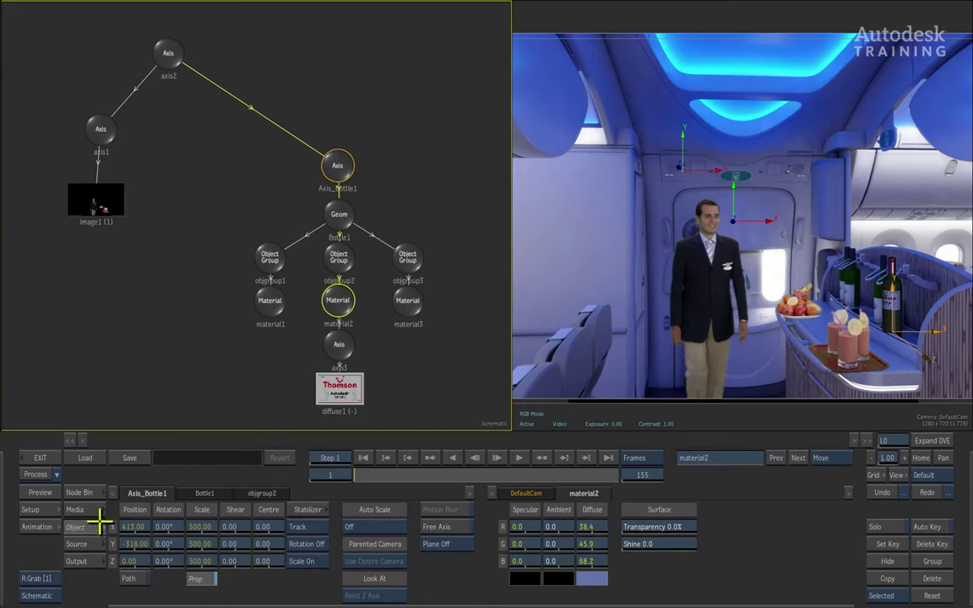
Step: Add BACKGROUND with BACKGROUND_MATTE as new media, creating image2 under axis4
click(88, 509)
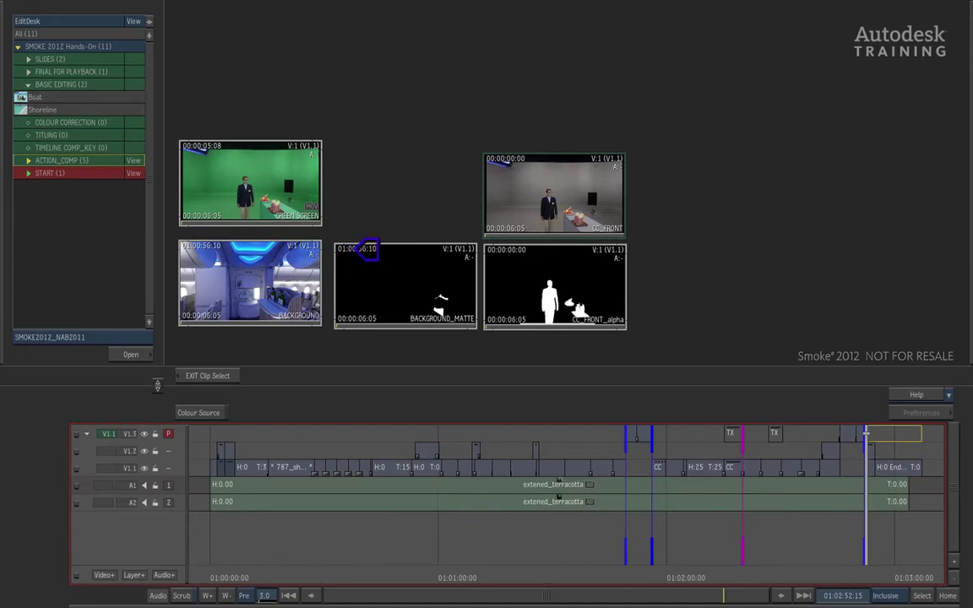
click(365, 250)
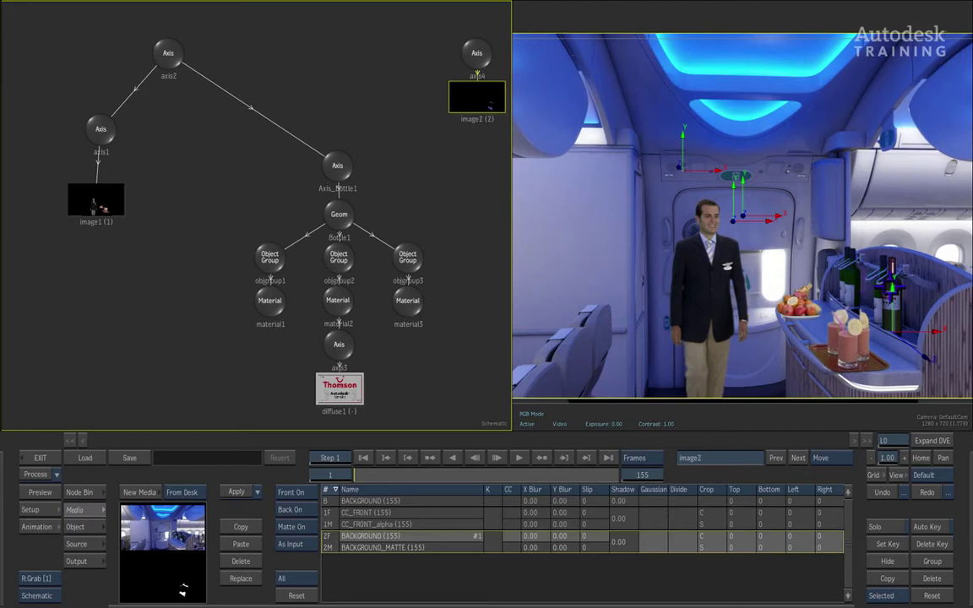
Step: Scrub the shot from frame 1 to 61 and back to the cart, then make the 3D result viewer active
drag(368, 475, 457, 476)
drag(350, 501, 239, 494)
click(693, 422)
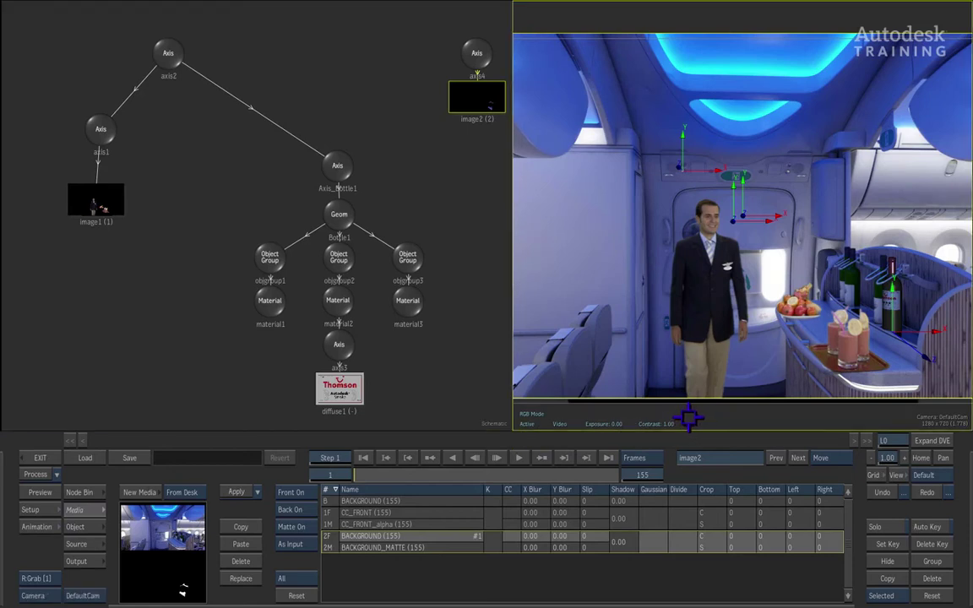
Step: Switch to a single full-width 3D viewer and orbit the scene to view the attendant and cart
key(alt+1)
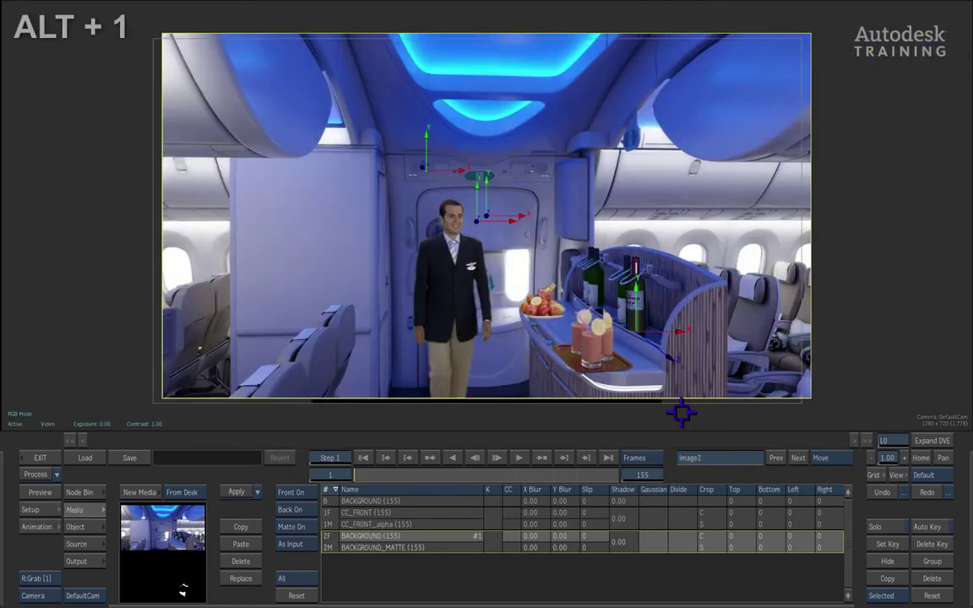
click(841, 459)
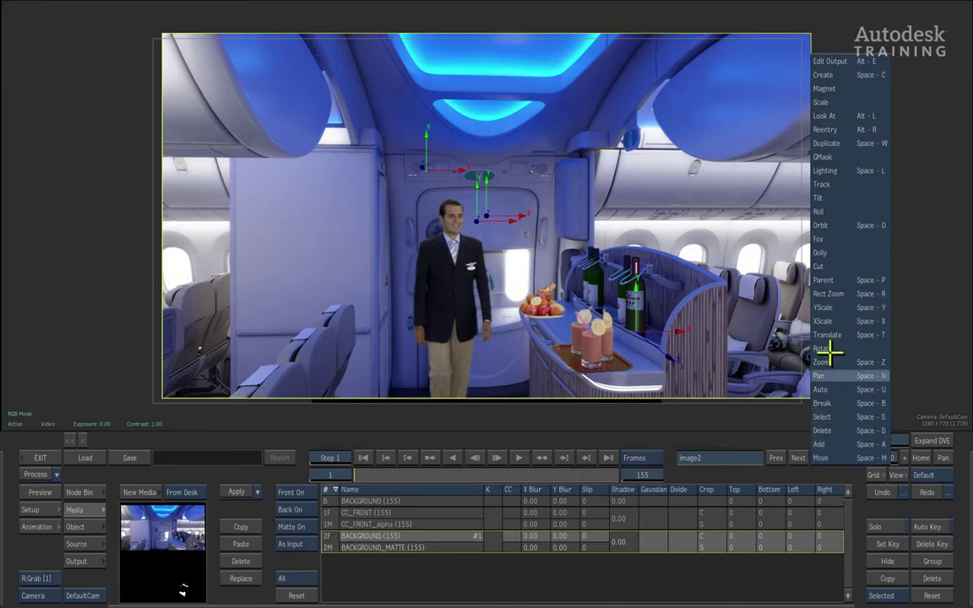
click(836, 225)
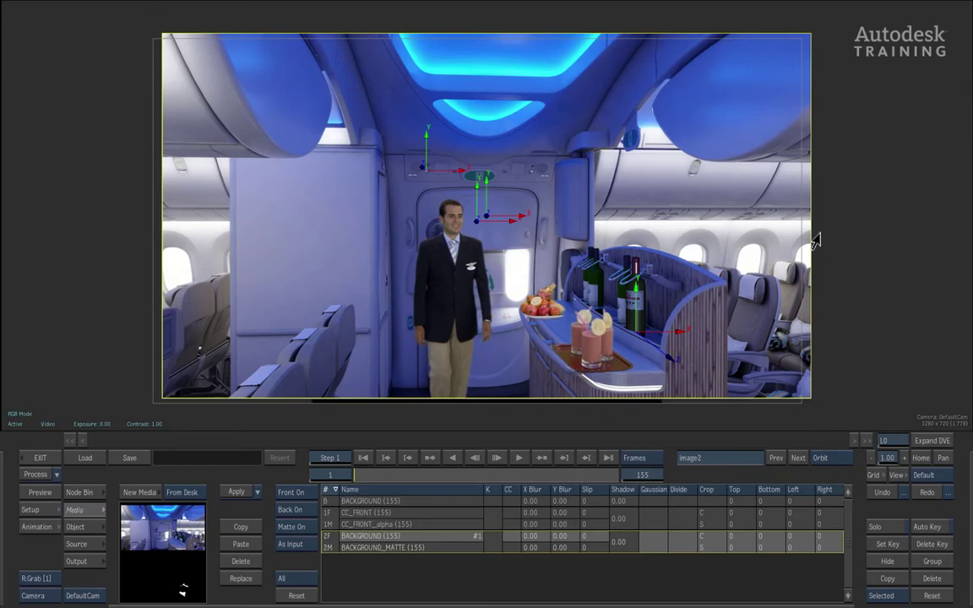
drag(697, 165, 567, 152)
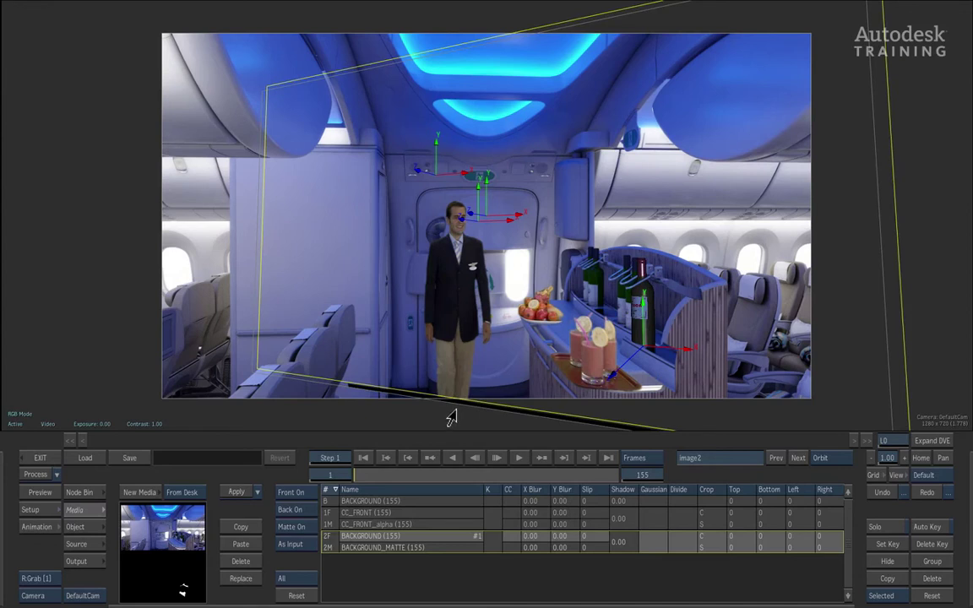
Step: Reset the DefaultCam camera to its default position, then scrub frames 10–90 to check the bottle
click(86, 527)
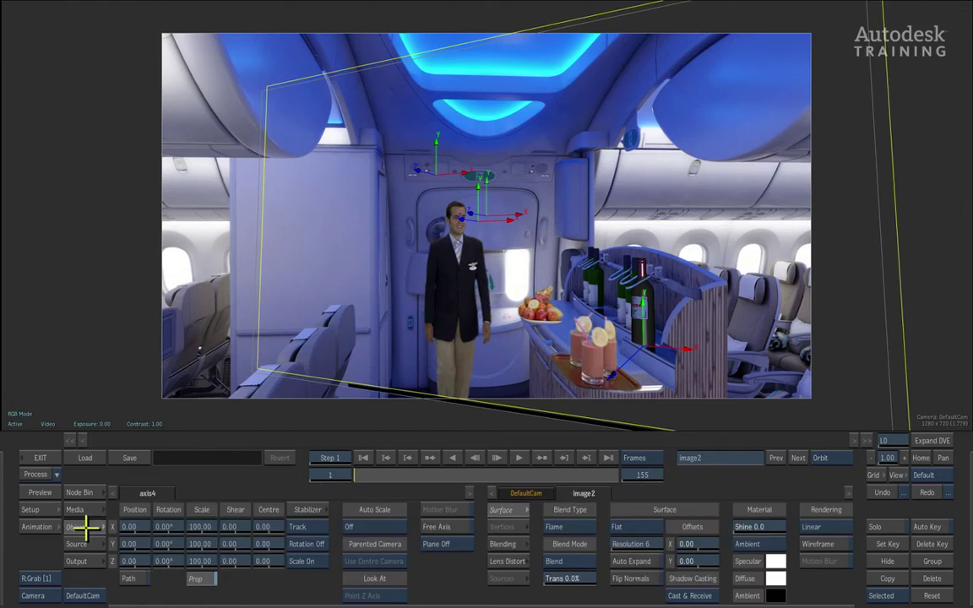
click(500, 493)
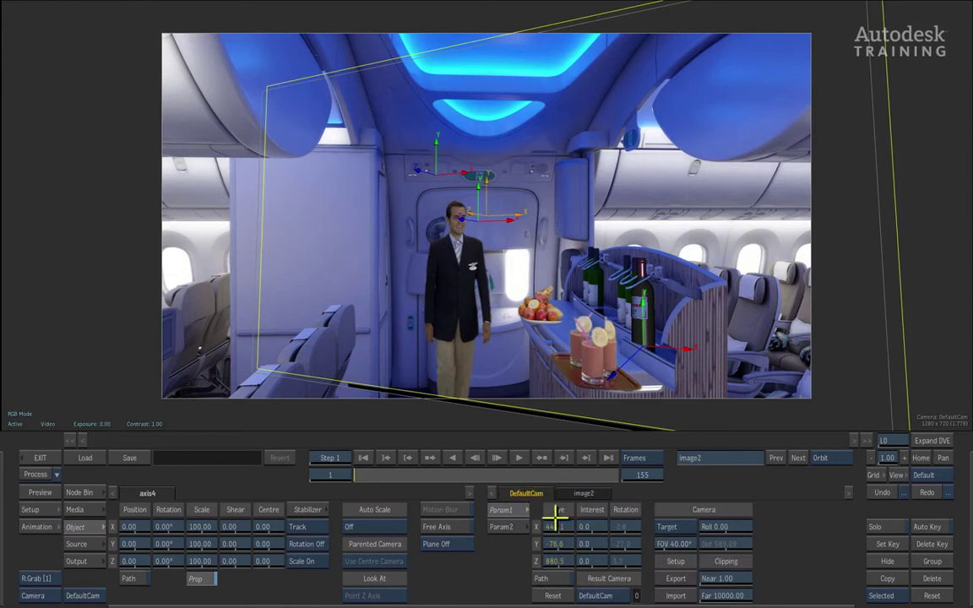
click(556, 591)
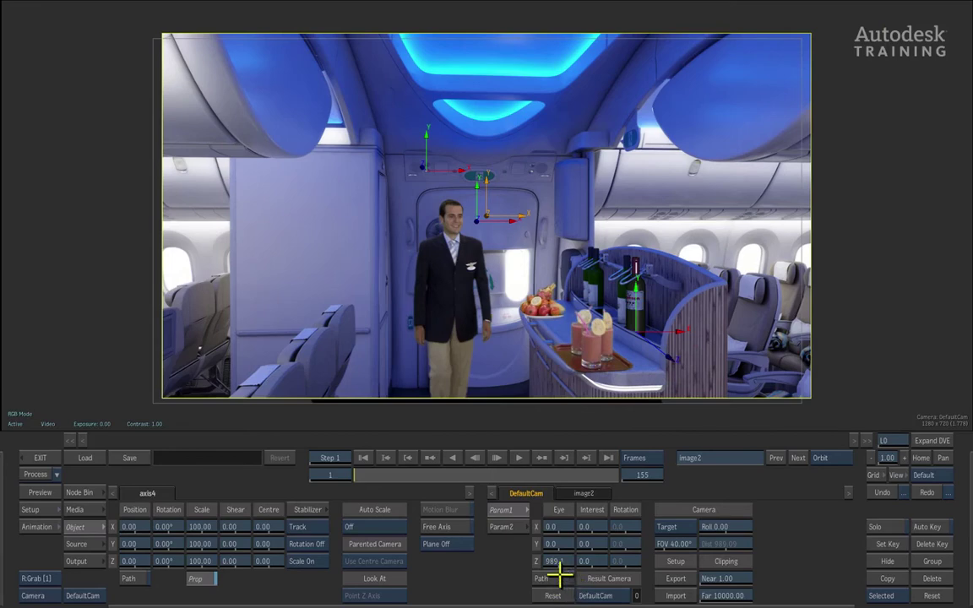
click(366, 476)
drag(366, 476, 442, 495)
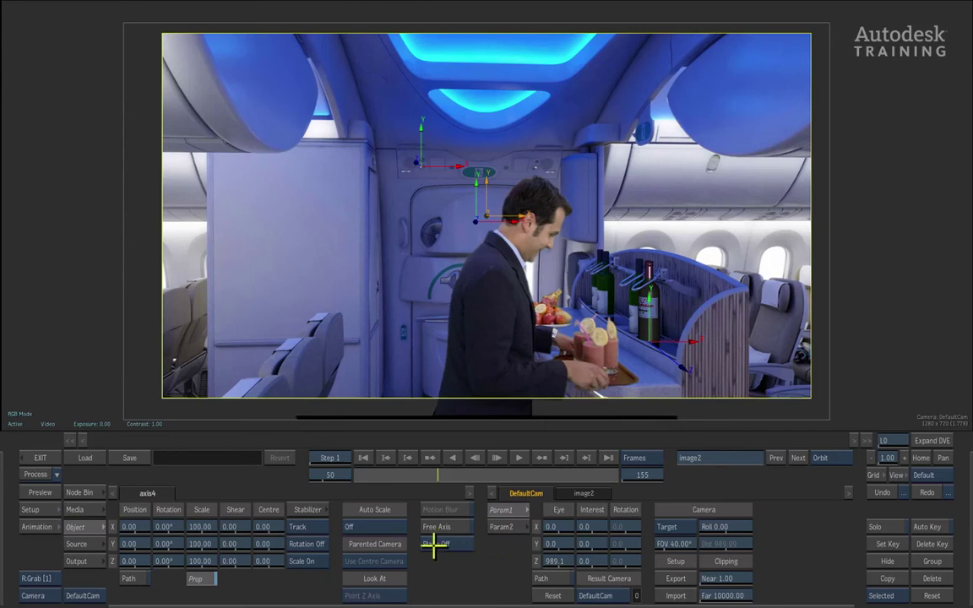
Step: In Rendering setup, set Hardware AA to 4x HWAA and Software AA to 4 Samples, then return to frame 1
click(38, 507)
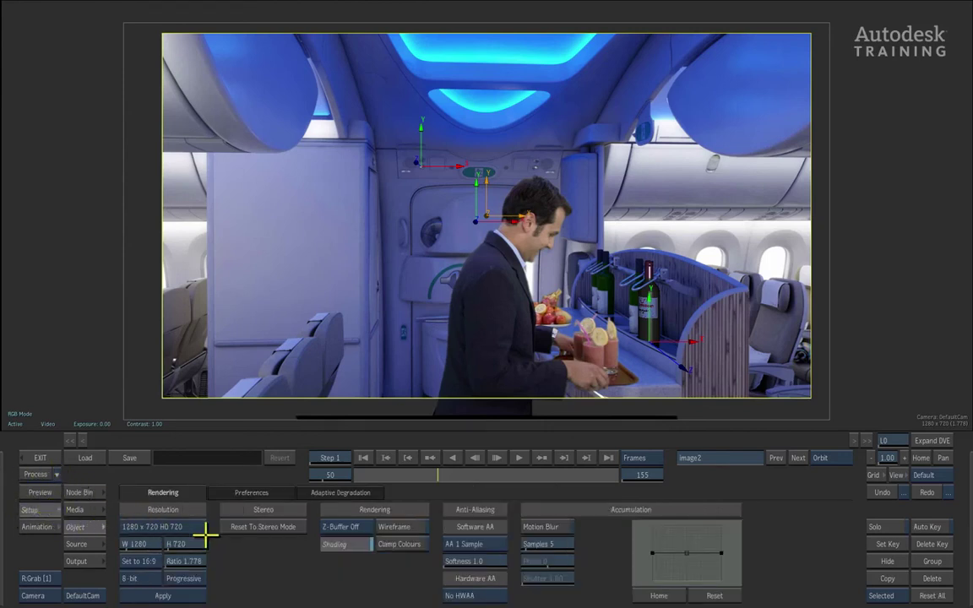
click(161, 491)
click(488, 581)
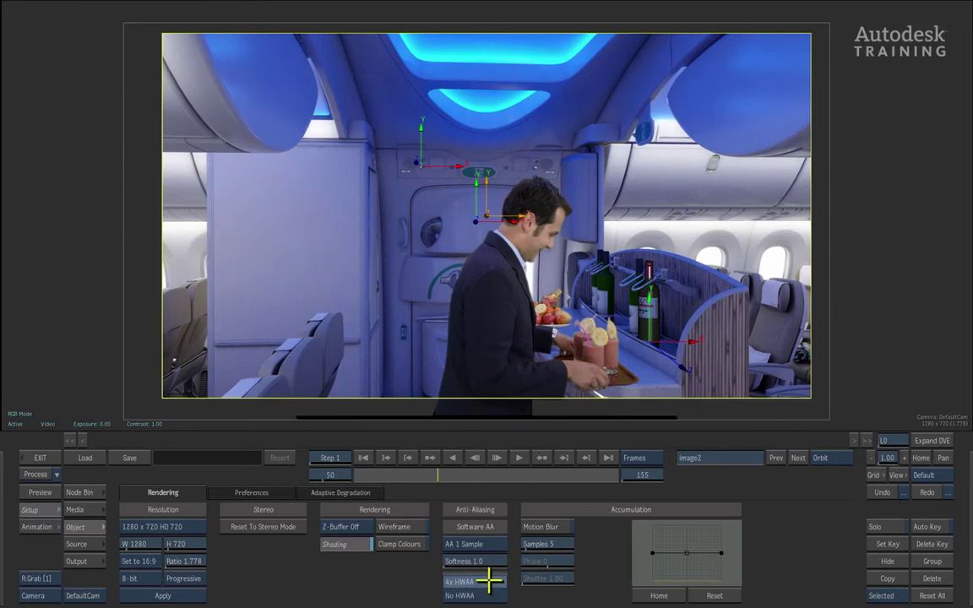
click(488, 581)
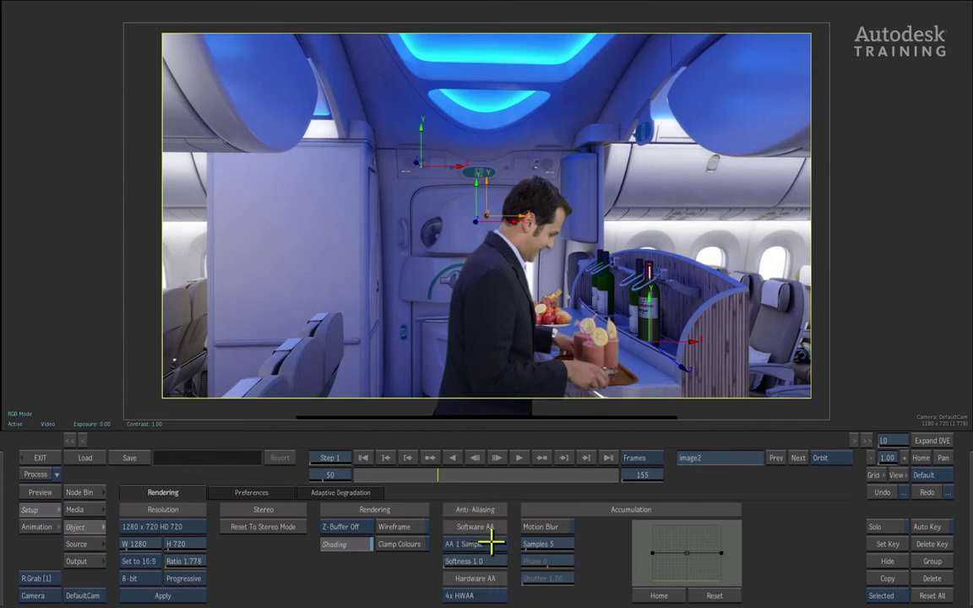
click(490, 544)
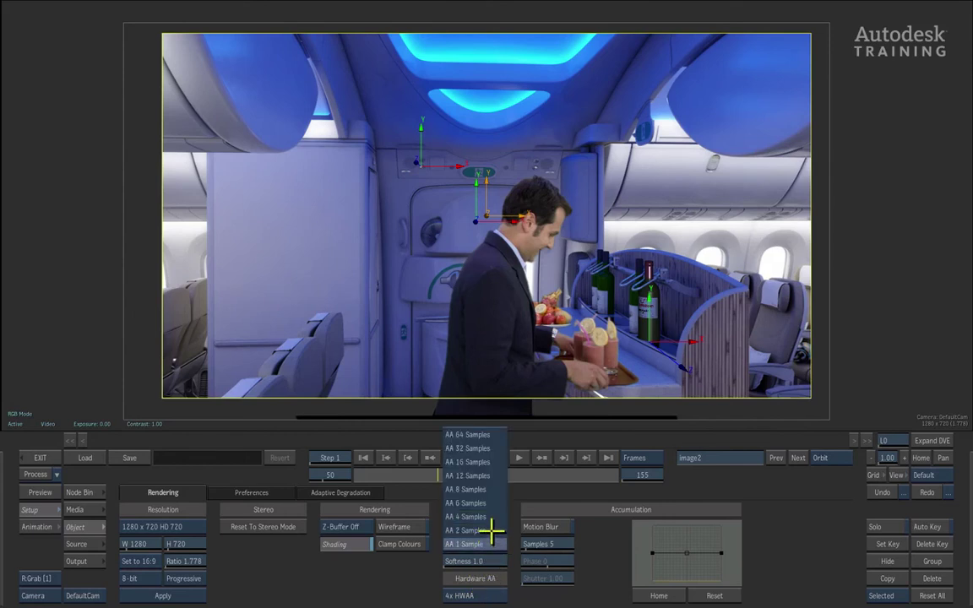
click(490, 516)
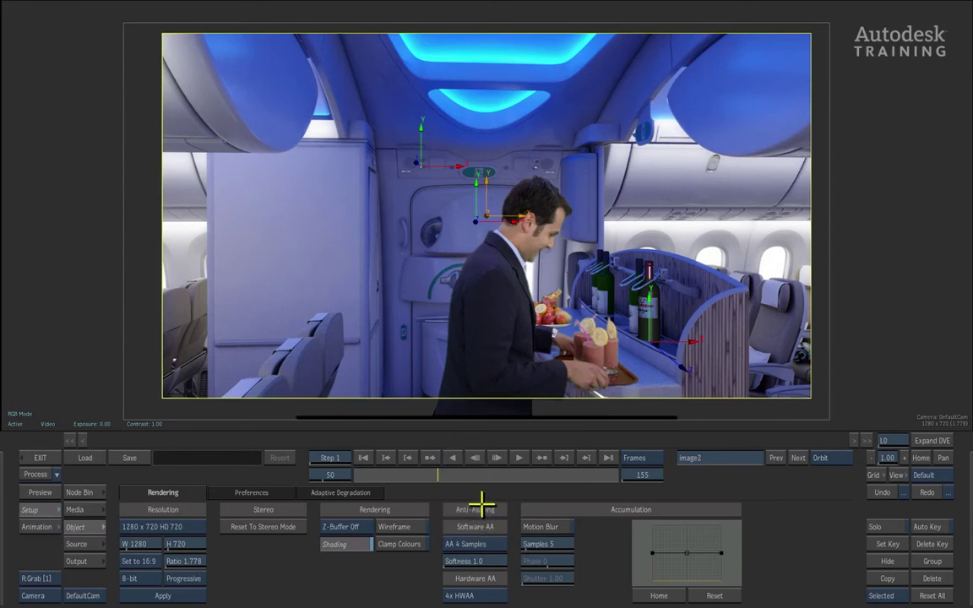
click(364, 457)
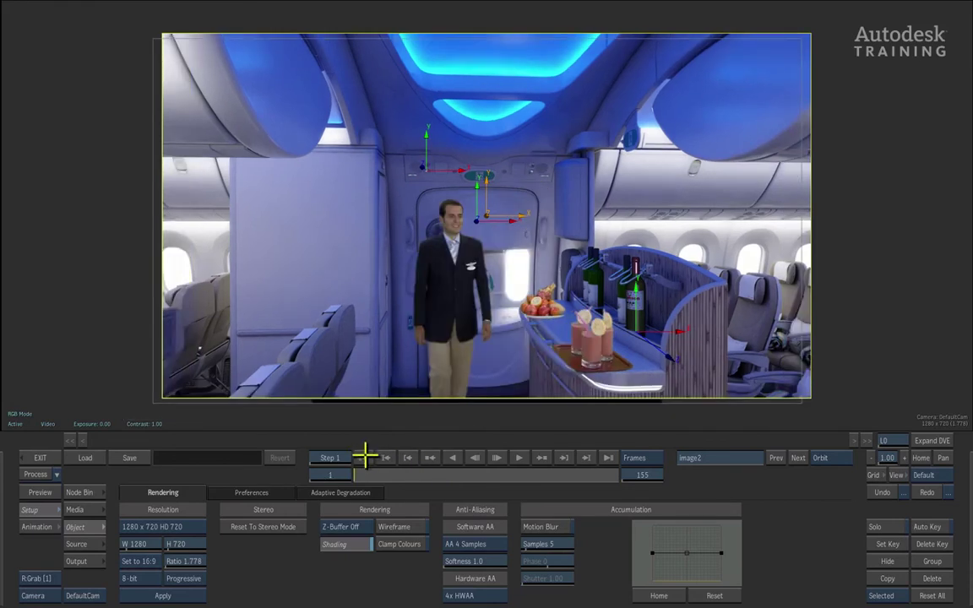
Step: Process all 155 frames of the Action setup and load the complete_scene clip into the Player
click(39, 474)
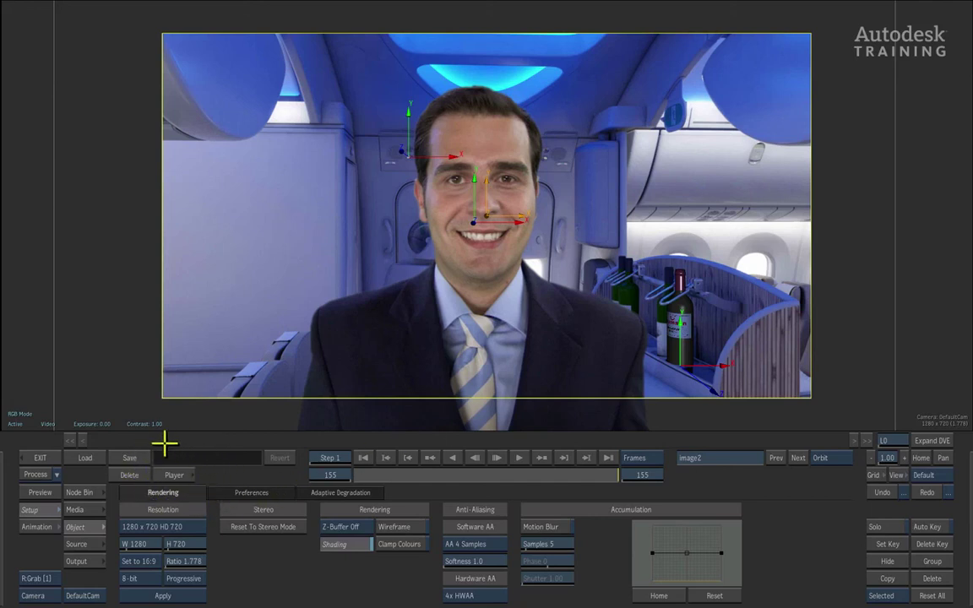
click(187, 473)
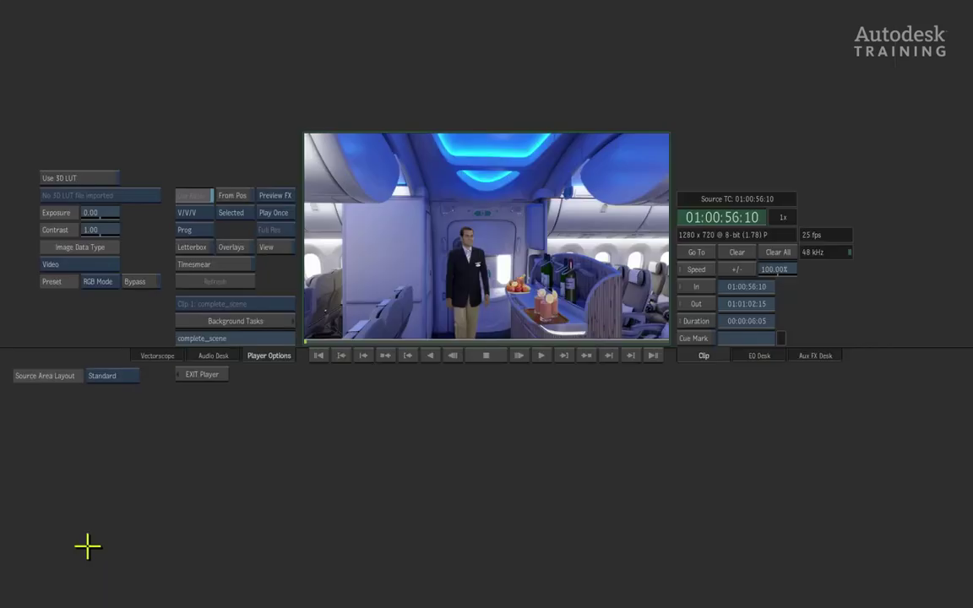
Step: Switch the Player to the Fullscreen layout and play the complete_scene clip twice
click(135, 376)
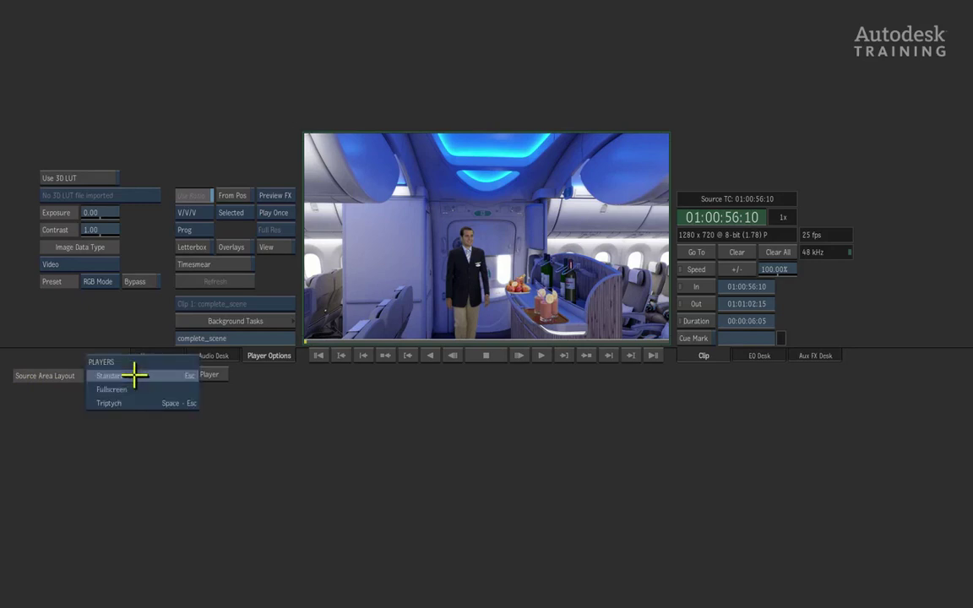
click(136, 388)
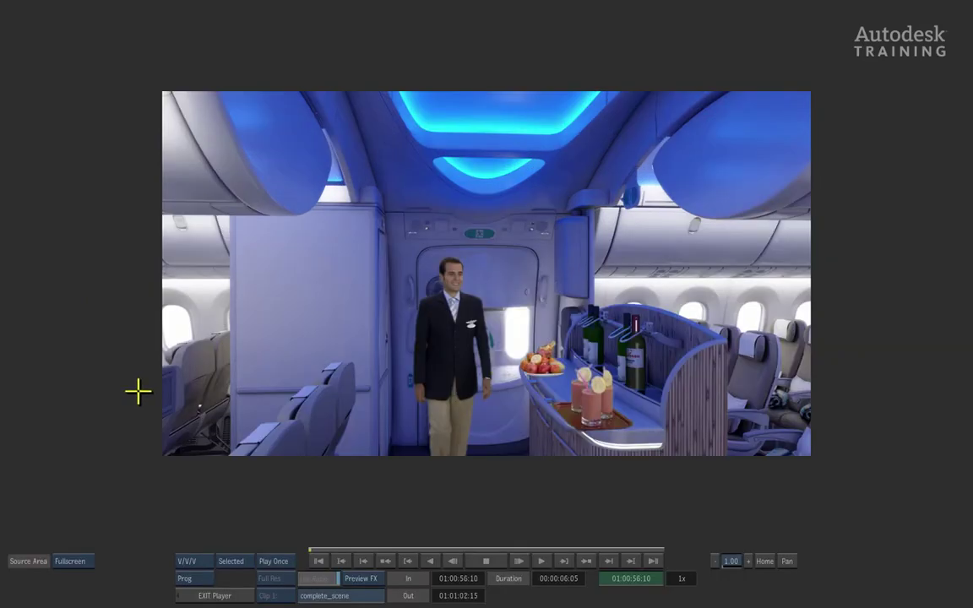
click(525, 561)
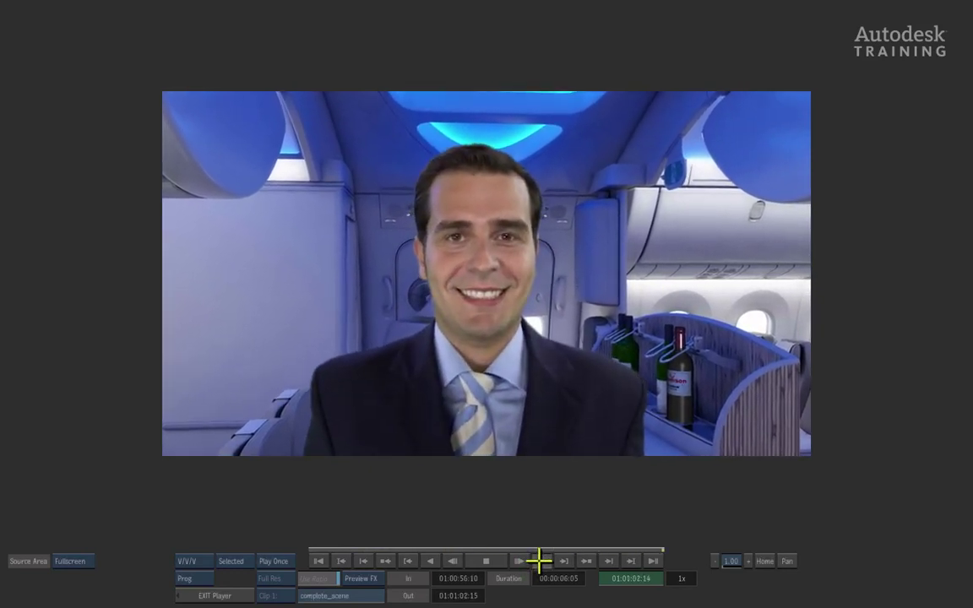
click(525, 563)
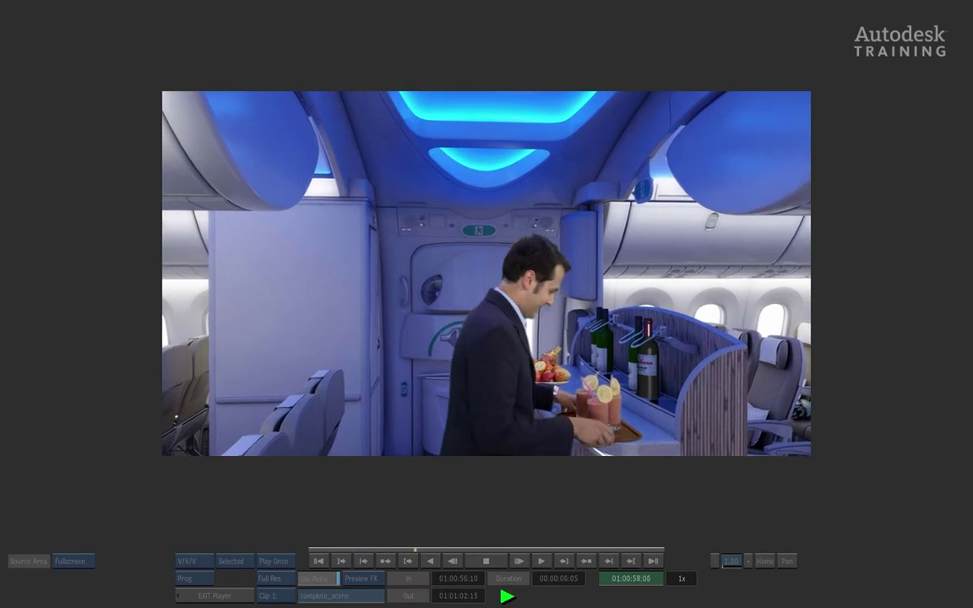